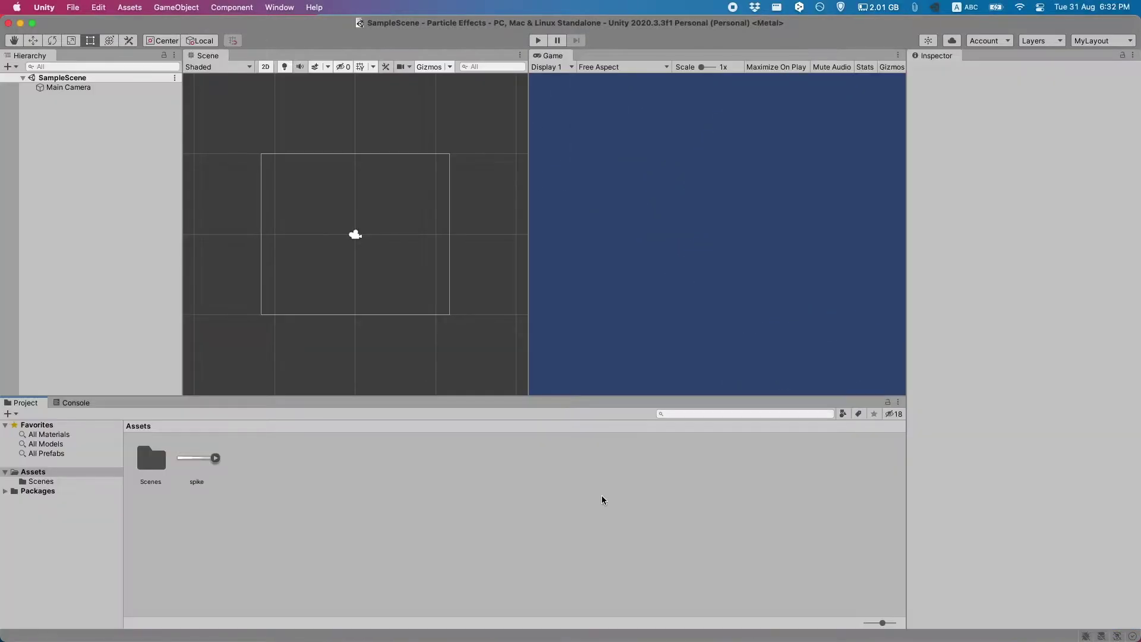
View the white tapering spike.png texture in Preview and nudge its window aside.
{"action": "left_click", "coordinate": [189, 461]}
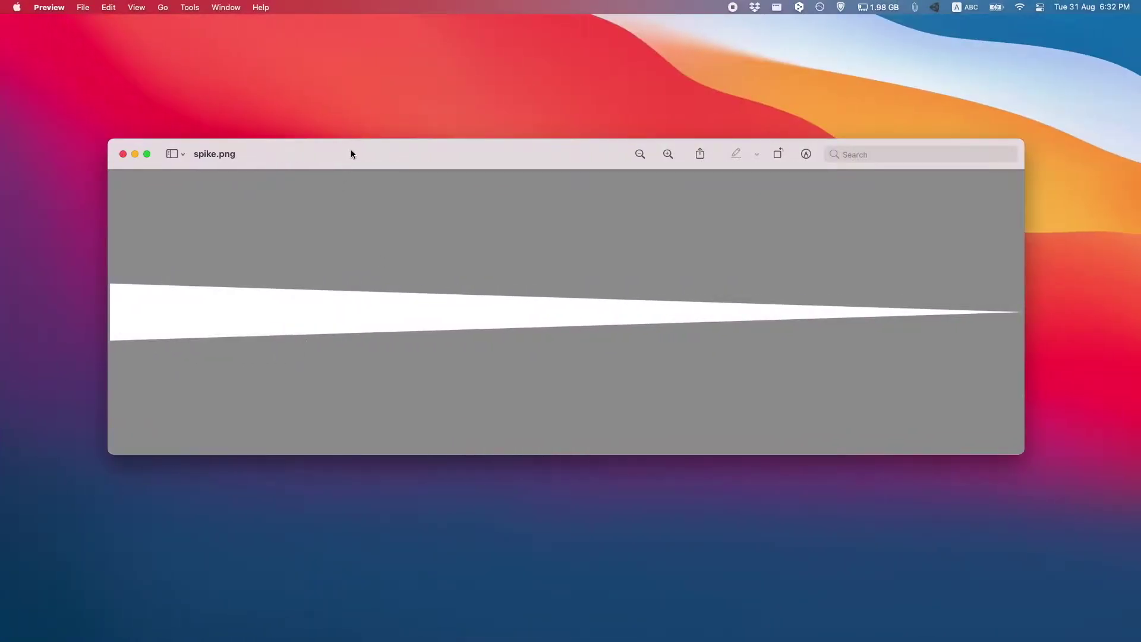
{"action": "left_click_drag", "start_coordinate": [351, 154], "coordinate": [332, 148]}
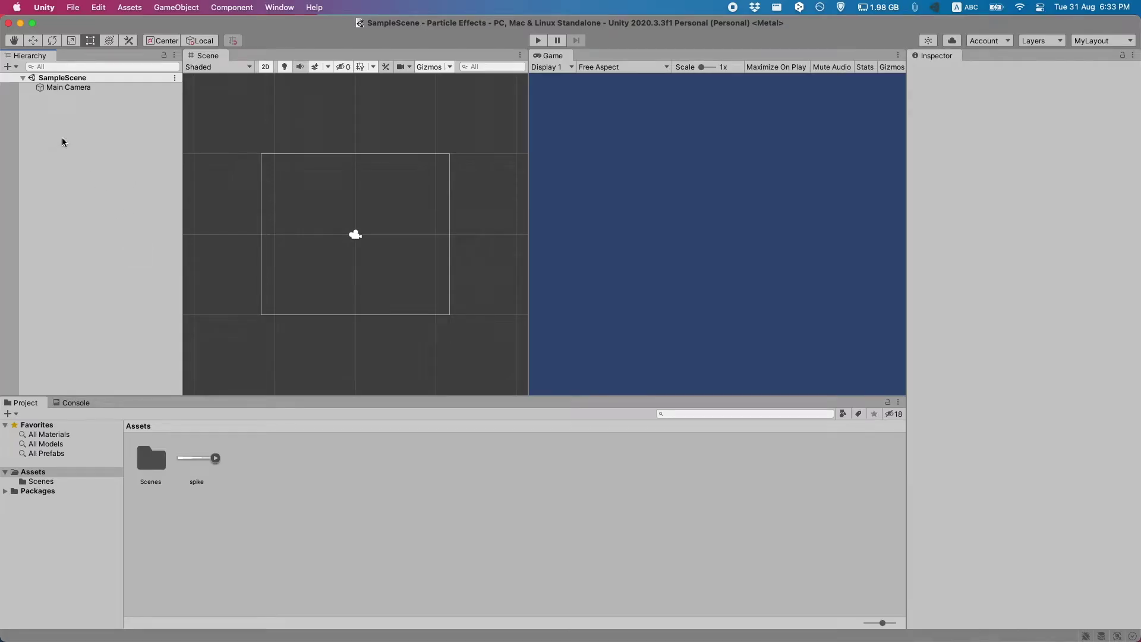
Add a new Particle System to the scene via Effects > Particle System.
{"action": "right_click", "coordinate": [64, 143]}
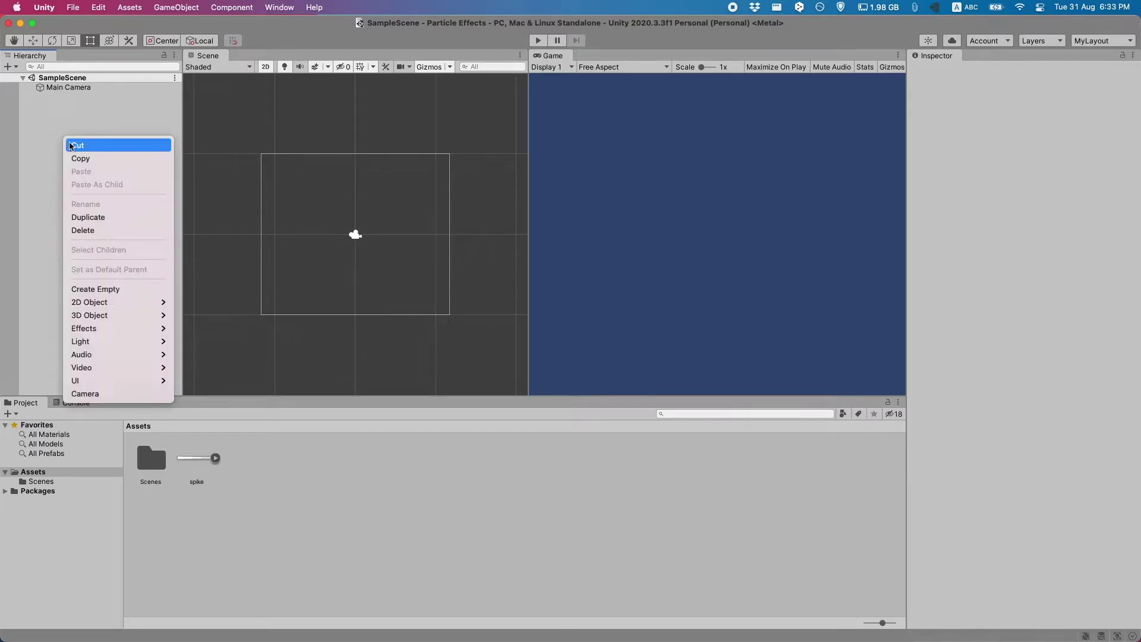
{"action": "mouse_move", "coordinate": [108, 330]}
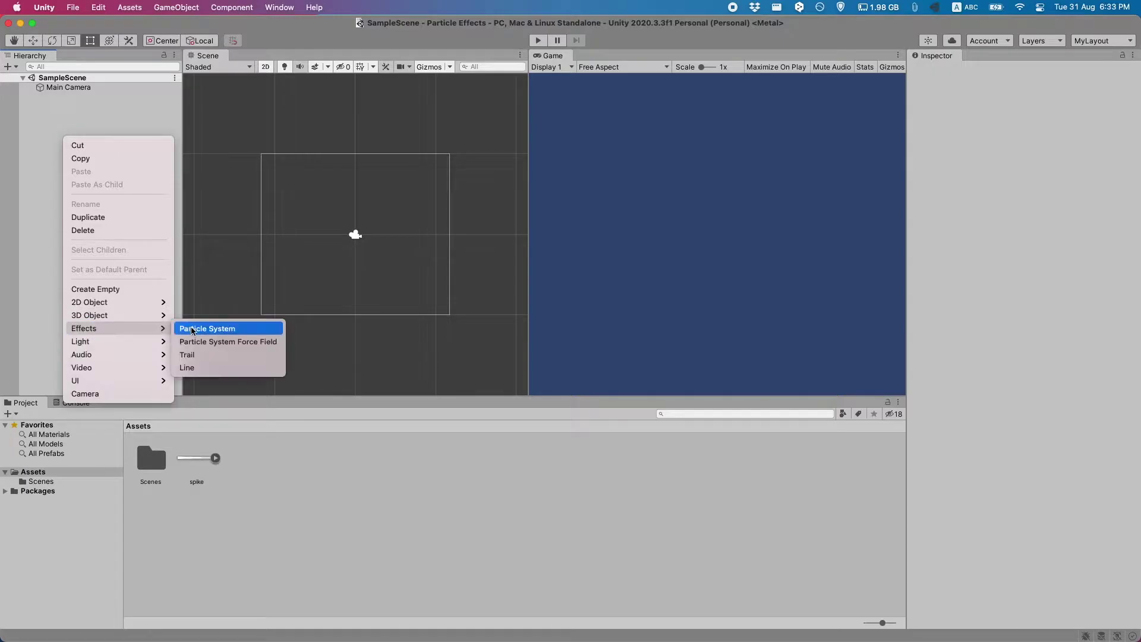
{"action": "left_click", "coordinate": [205, 330]}
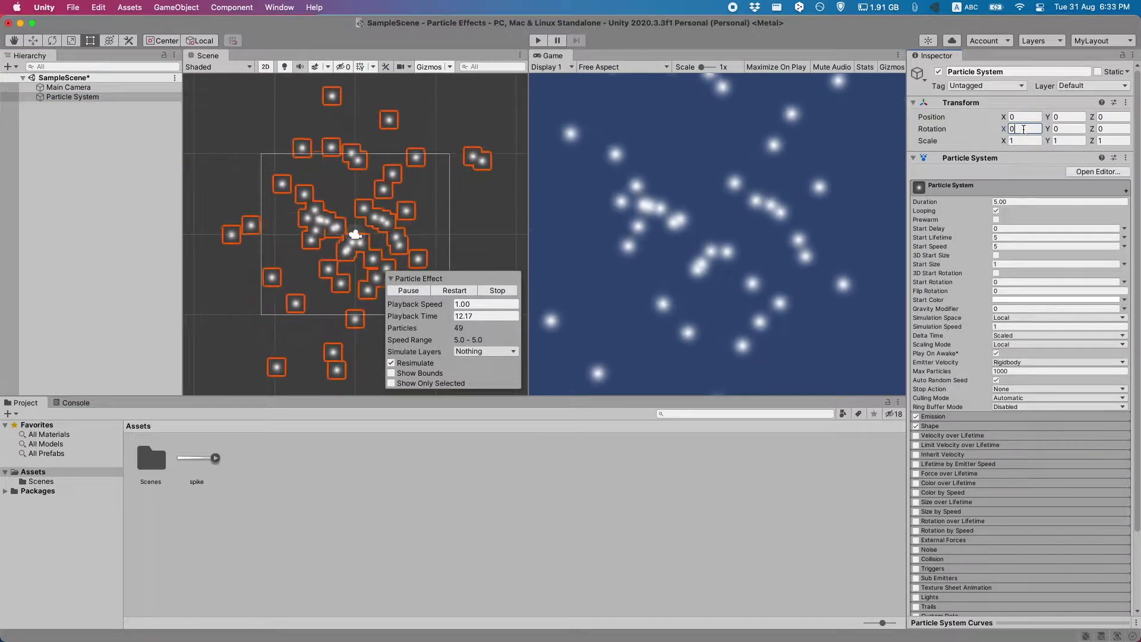
Scroll the Inspector down to the Renderer module and expand it.
{"action": "scroll", "coordinate": [953, 540], "scroll_direction": "down", "scroll_amount": 3}
{"action": "left_click", "coordinate": [953, 536]}
{"action": "scroll", "coordinate": [953, 529], "scroll_direction": "down", "scroll_amount": 5}
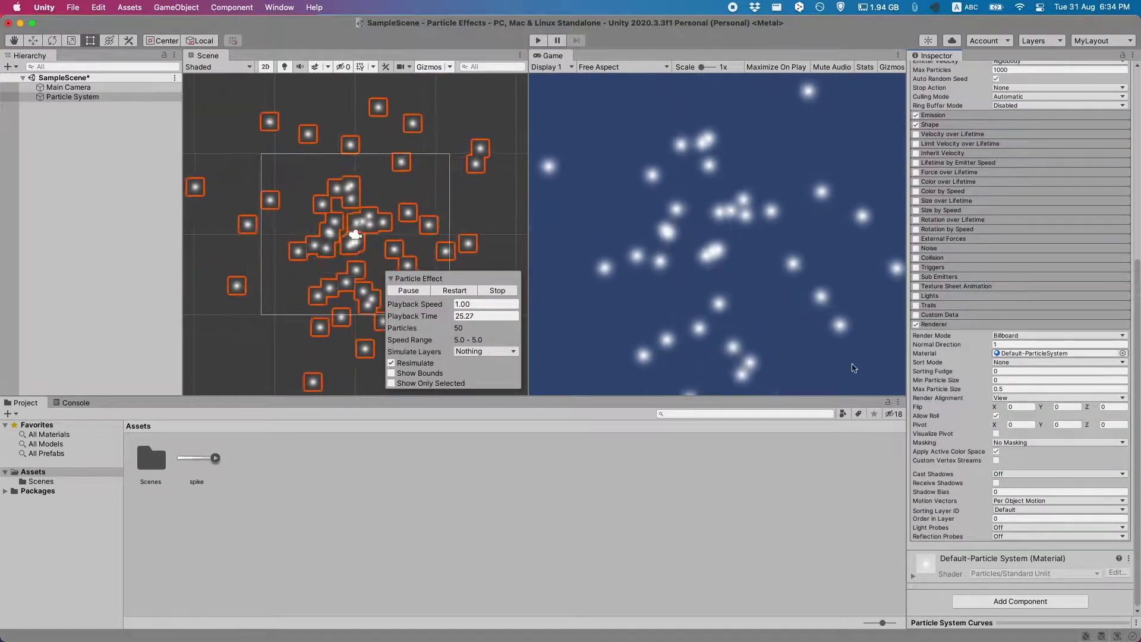
Create a new material asset in the Assets folder.
{"action": "right_click", "coordinate": [255, 465]}
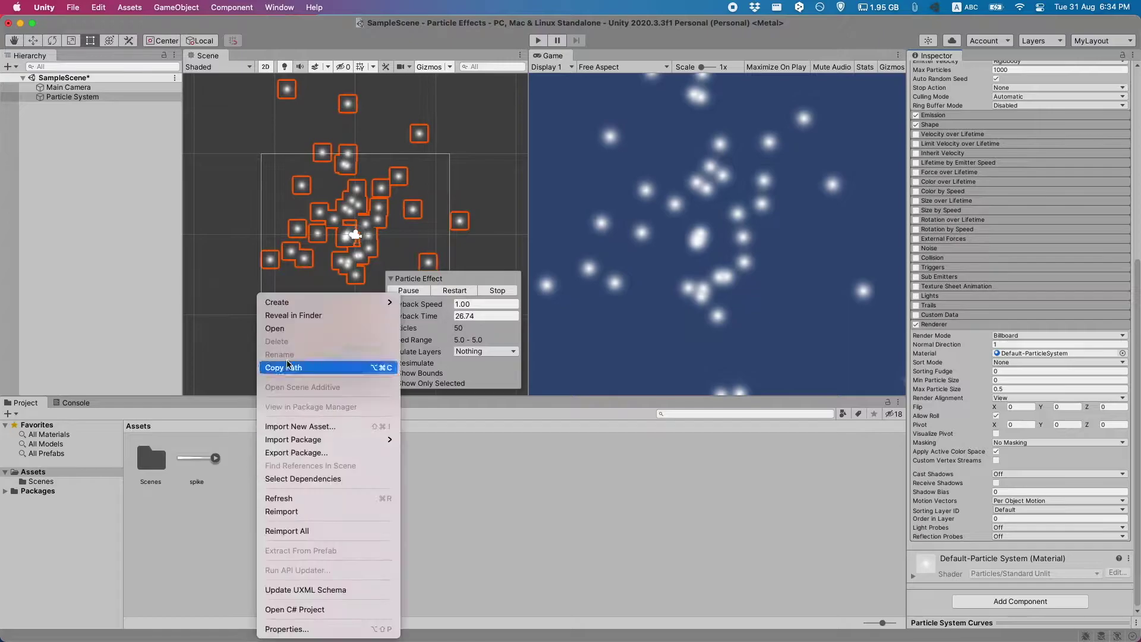
{"action": "mouse_move", "coordinate": [289, 306]}
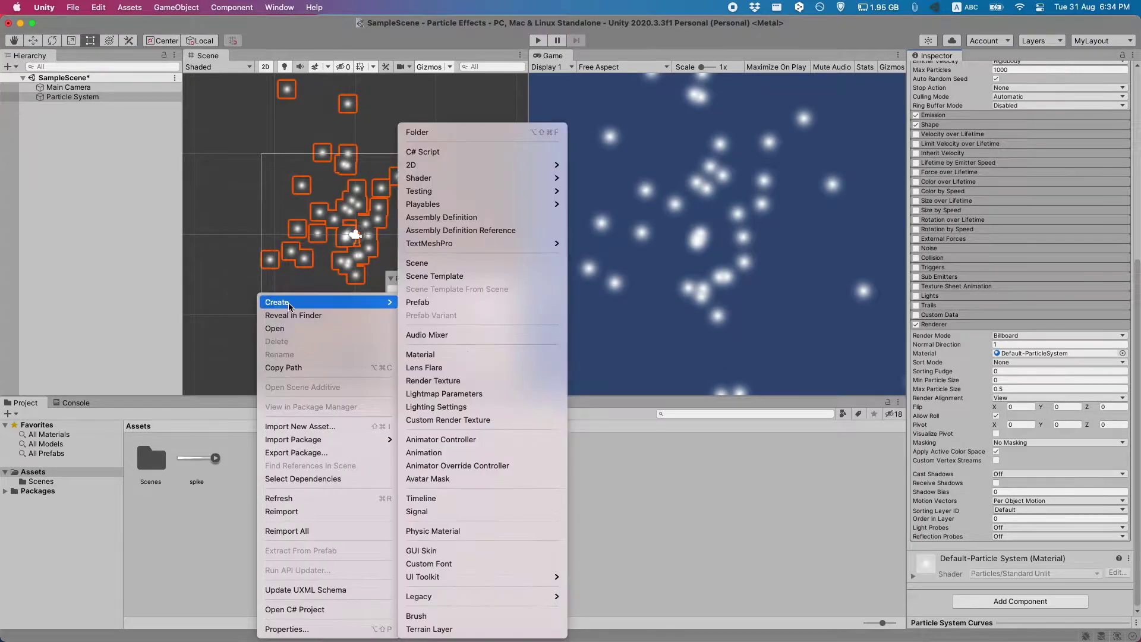
{"action": "left_click", "coordinate": [466, 354]}
Set the material's shader to Unlit/Transparent and use spike as its Base (RGB) texture.
{"action": "left_click", "coordinate": [997, 84]}
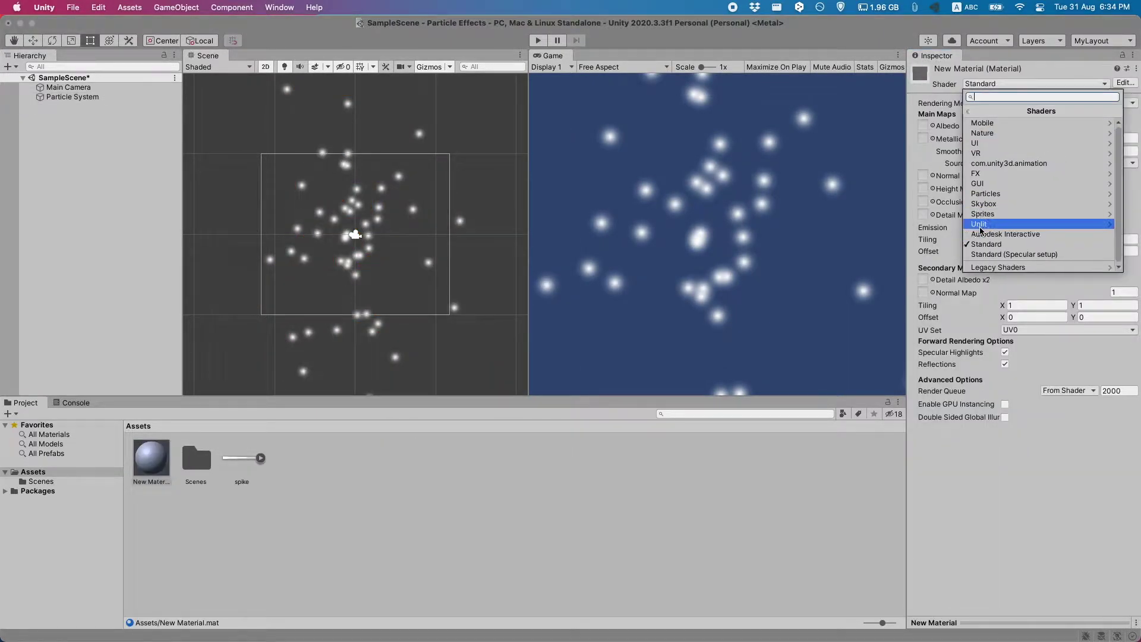
{"action": "left_click", "coordinate": [981, 225]}
{"action": "left_click", "coordinate": [1043, 148]}
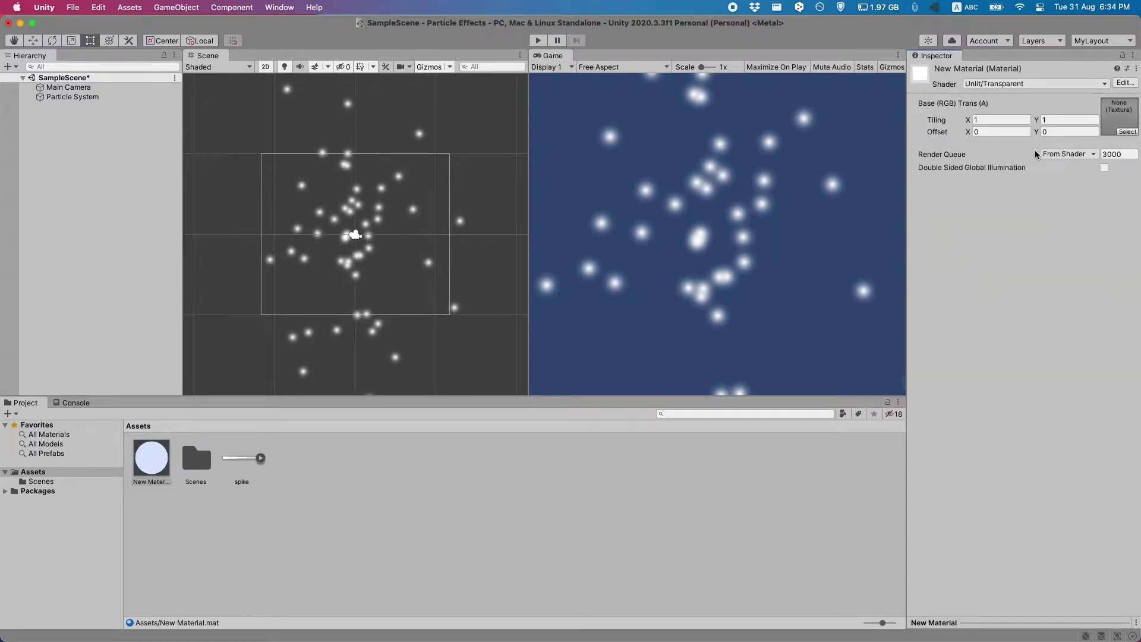
{"action": "left_click_drag", "start_coordinate": [241, 458], "coordinate": [1117, 125]}
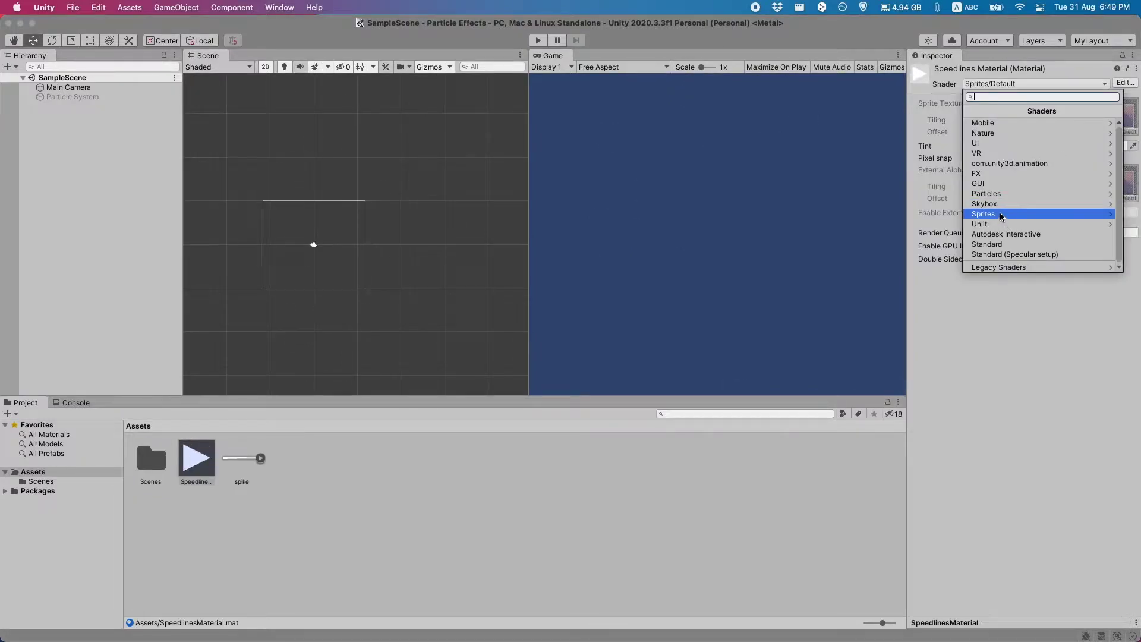
{"action": "left_click", "coordinate": [1001, 215]}
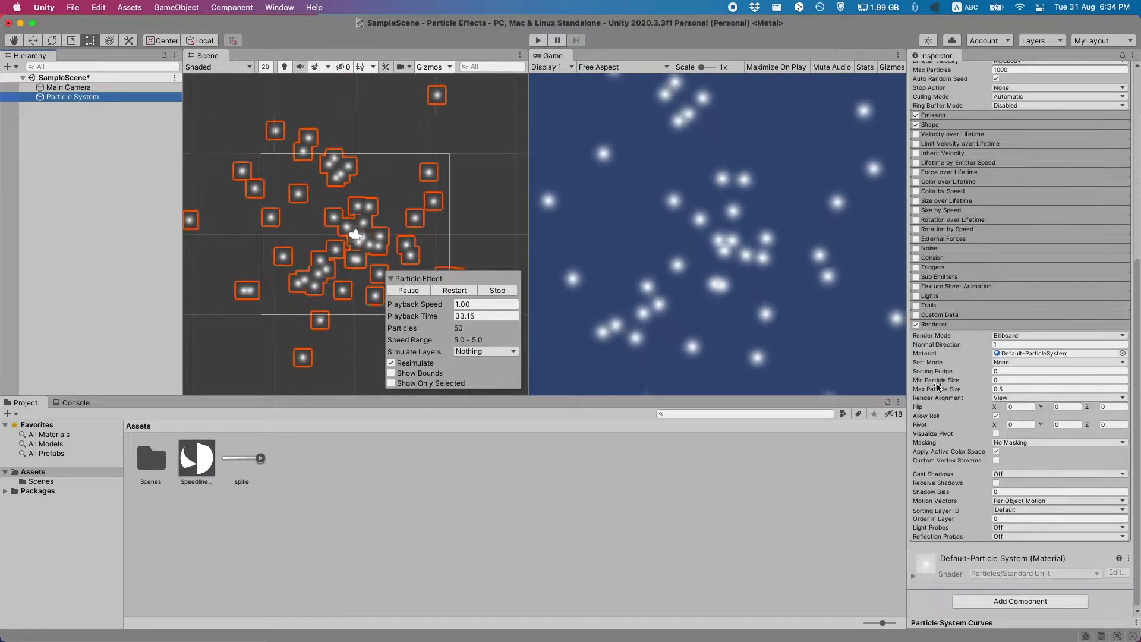
Assign SpeedlinesMaterial as the Particle System Renderer's material.
{"action": "left_click_drag", "start_coordinate": [196, 457], "coordinate": [1028, 352]}
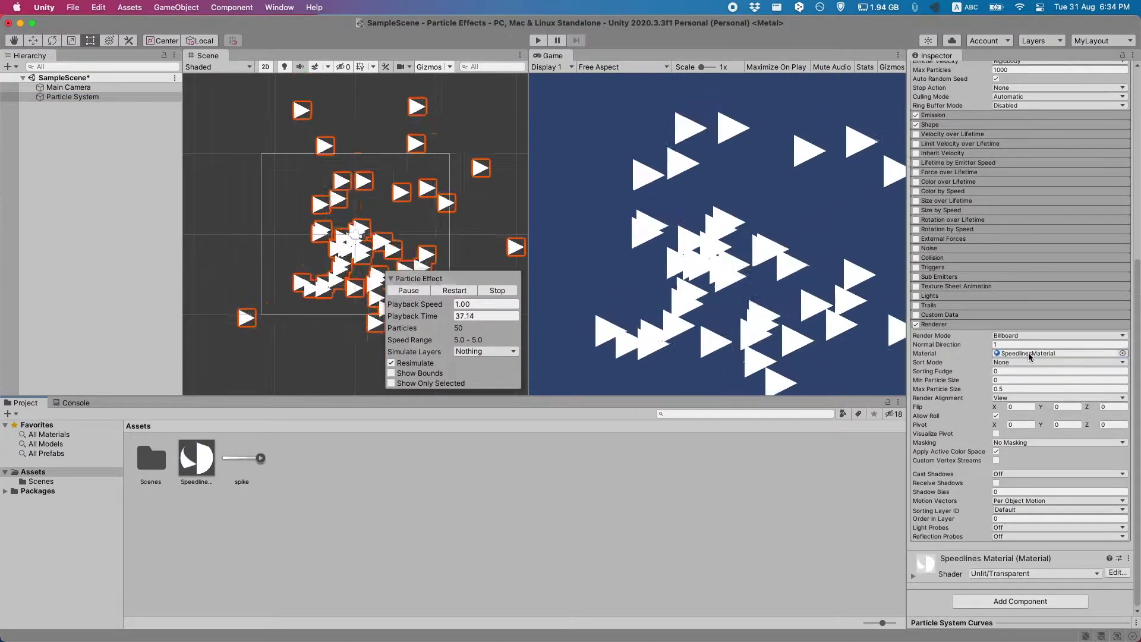
Switch the particle Render Mode to Stretched Billboard with Length Scale 11.
{"action": "left_click", "coordinate": [1013, 336]}
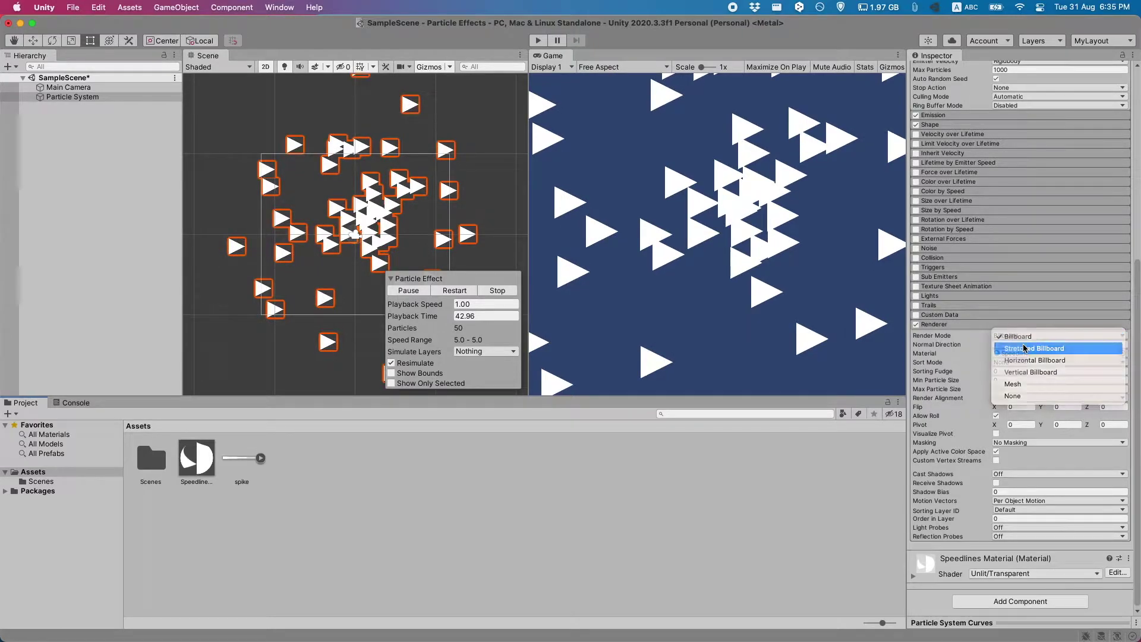
{"action": "left_click", "coordinate": [1024, 348]}
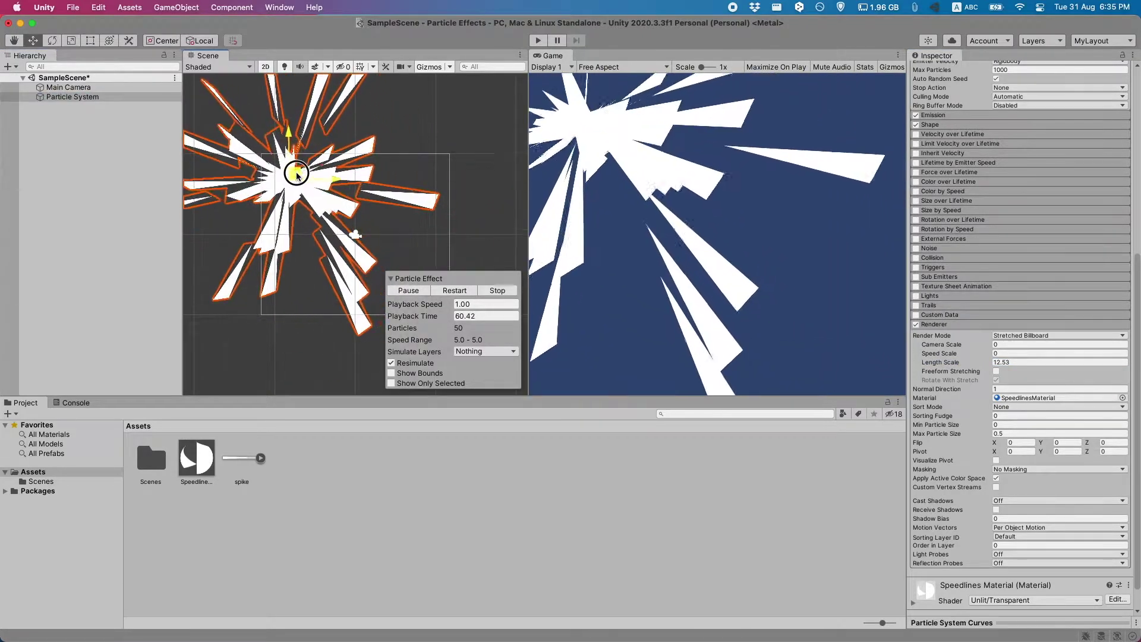
{"action": "left_click", "coordinate": [1010, 361]}
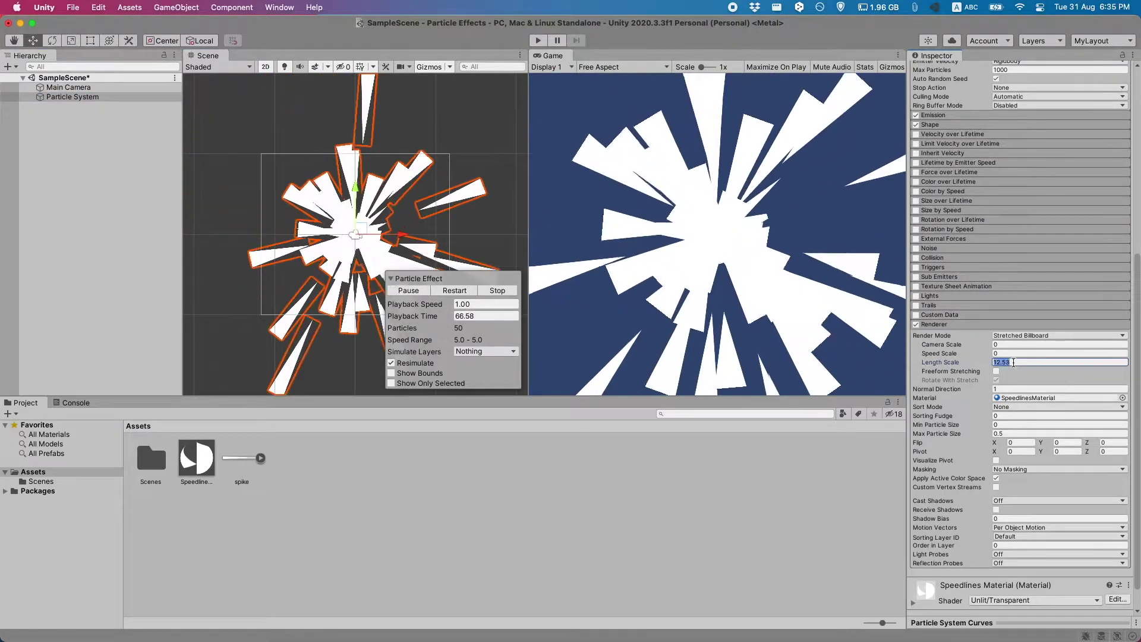
{"action": "type", "text": "11"}
{"action": "scroll", "coordinate": [953, 393], "scroll_direction": "up", "scroll_amount": 5}
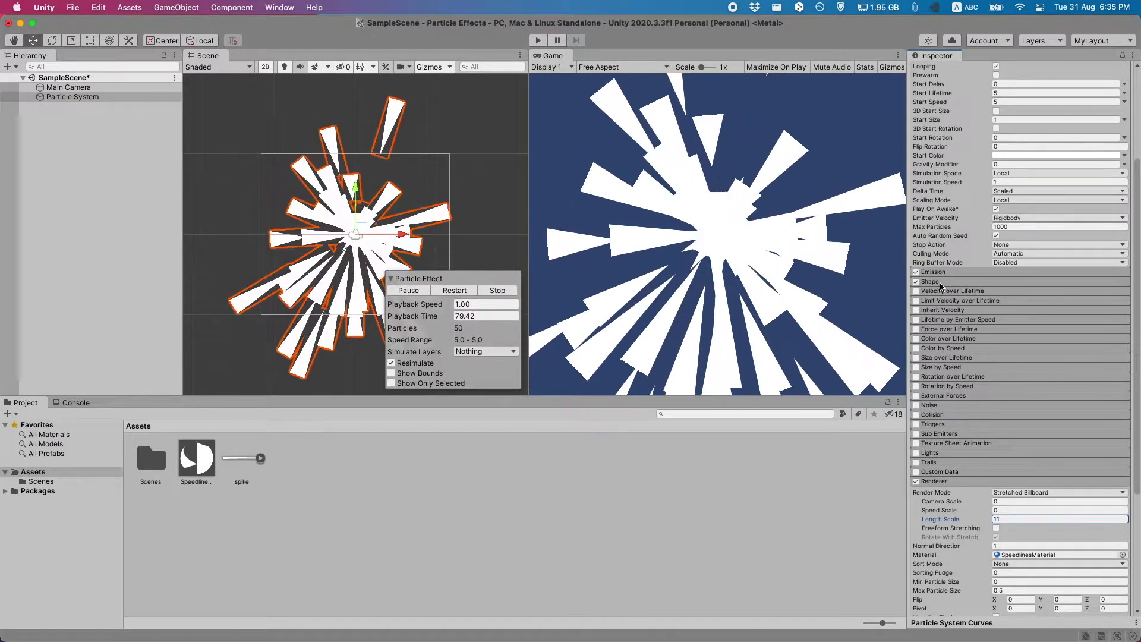
{"action": "left_click", "coordinate": [939, 281]}
Emit from a Circle shape of radius 13, thickness 0, at 125 particles per second.
{"action": "left_click", "coordinate": [1008, 294]}
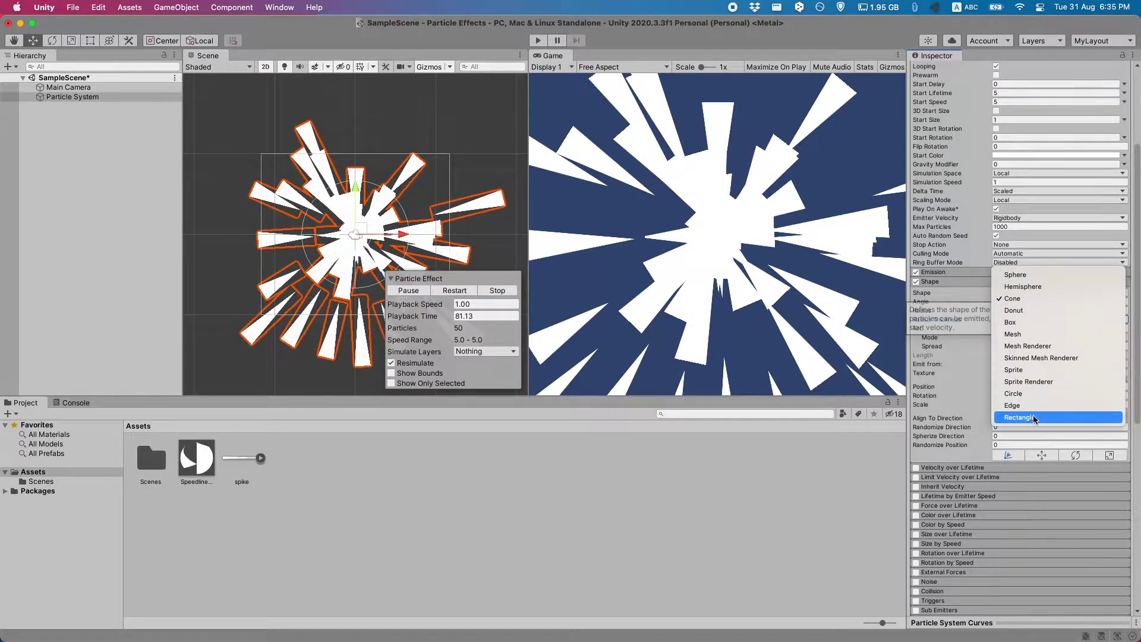
{"action": "left_click", "coordinate": [1030, 394]}
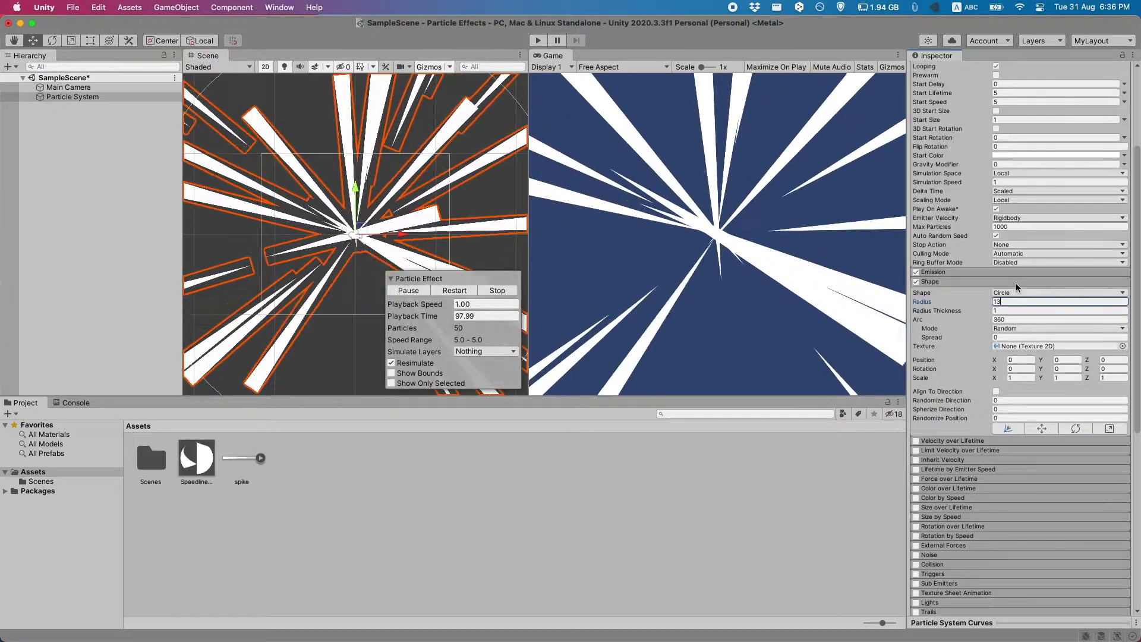
{"action": "left_click", "coordinate": [1003, 309]}
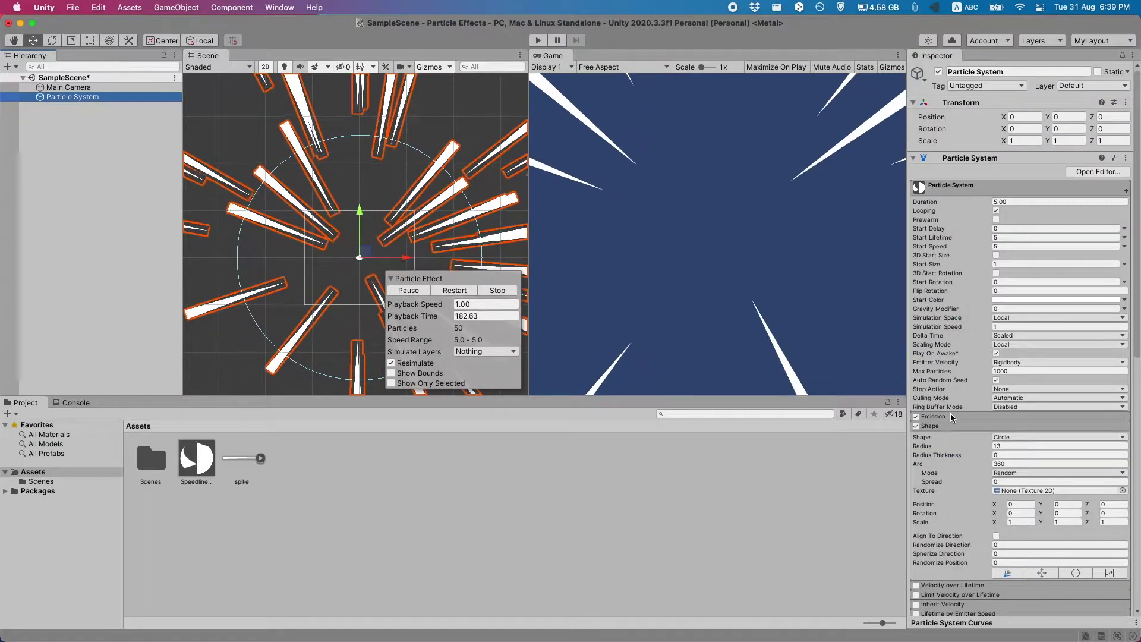
{"action": "left_click", "coordinate": [950, 416]}
{"action": "left_click", "coordinate": [1019, 428]}
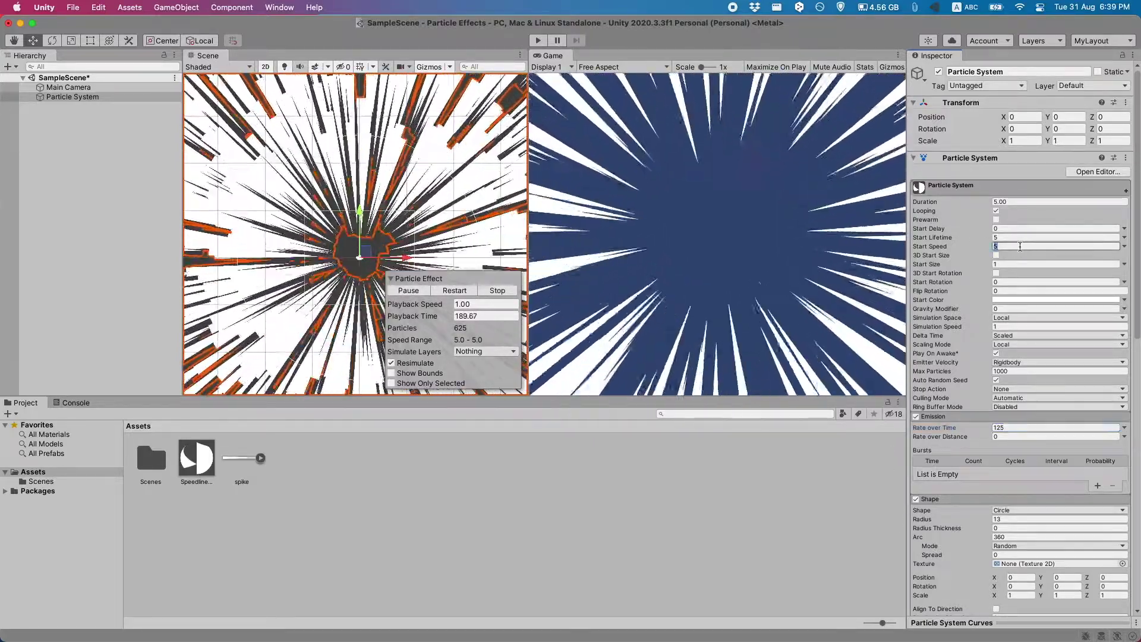
Set start speed 15 and Start Lifetime 0.2, then preview one burst with Looping off.
{"action": "type", "text": "15"}
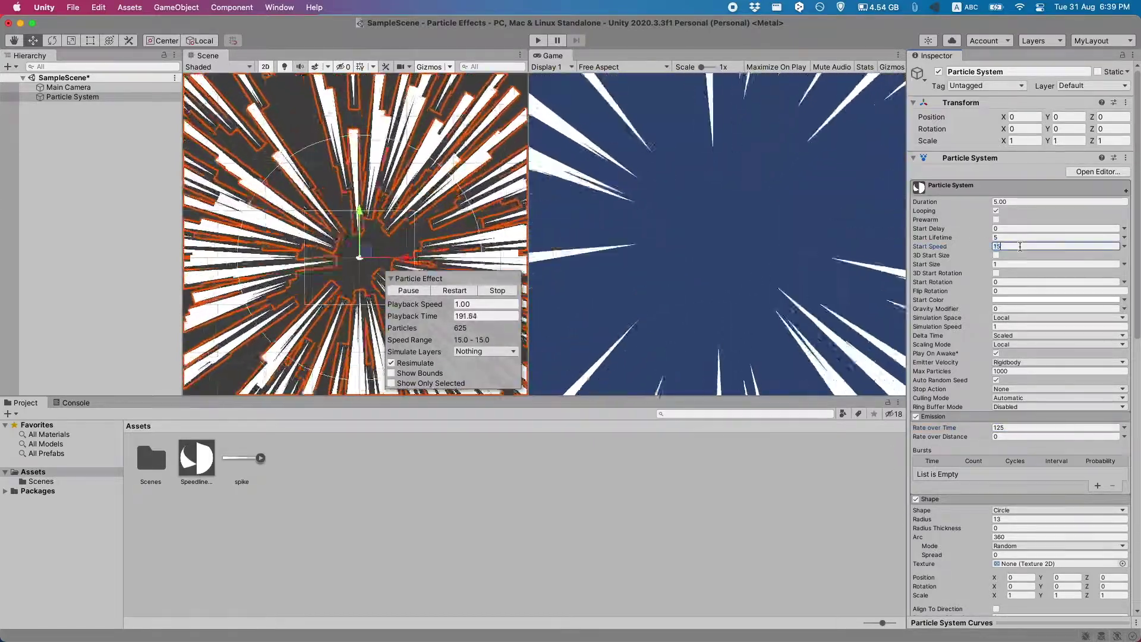
{"action": "scroll", "coordinate": [357, 180], "scroll_direction": "down", "scroll_amount": 3}
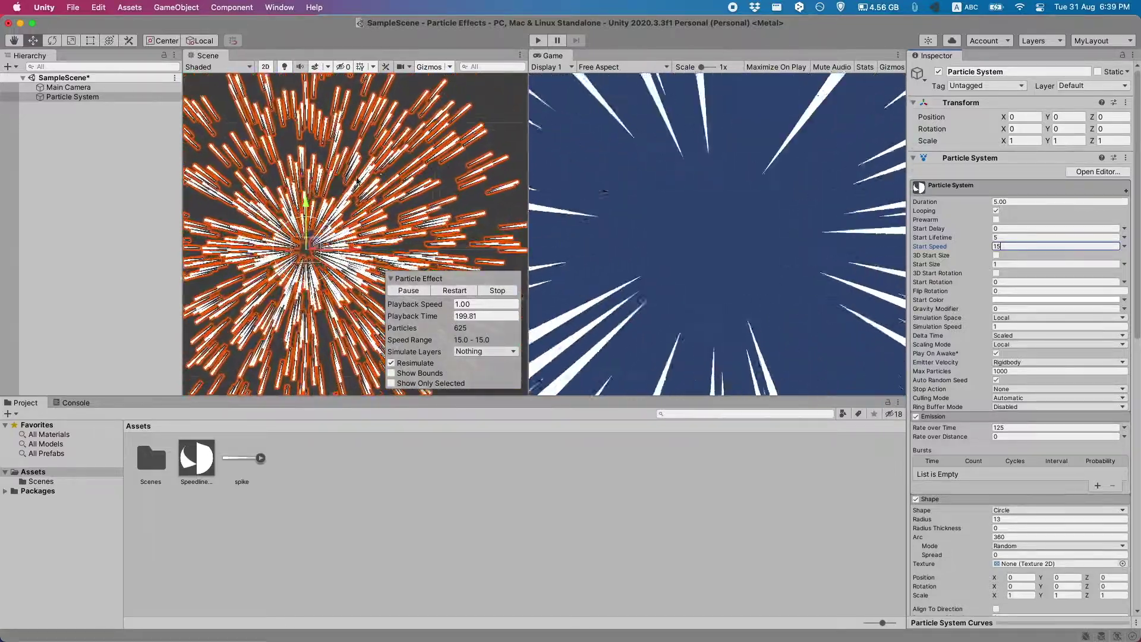
{"action": "left_click", "coordinate": [998, 236]}
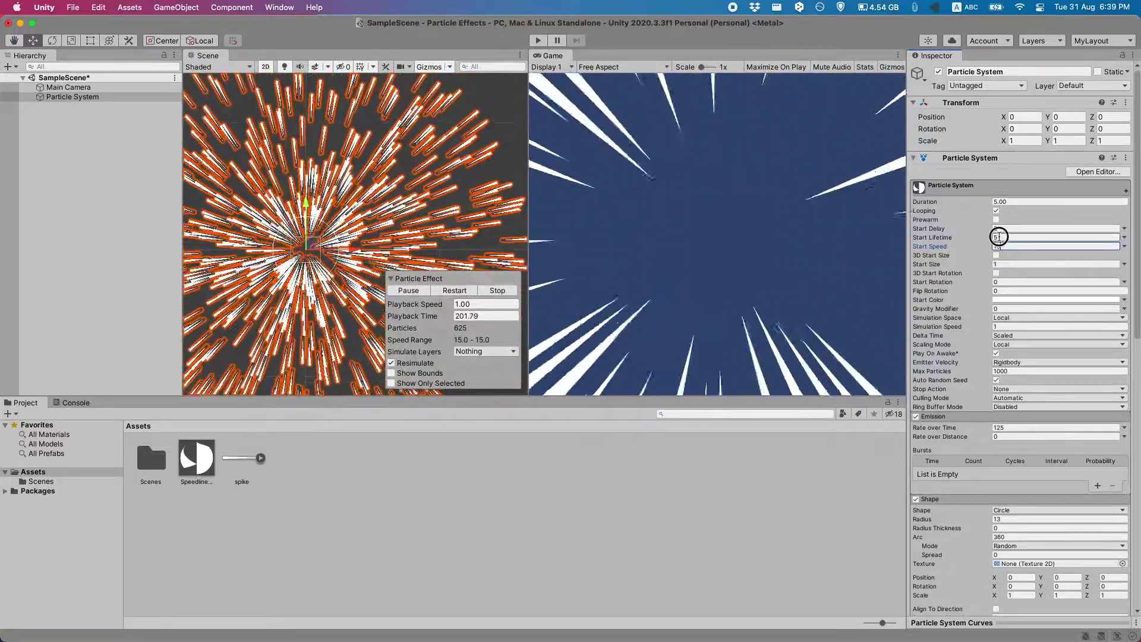
{"action": "type", "text": "0.2"}
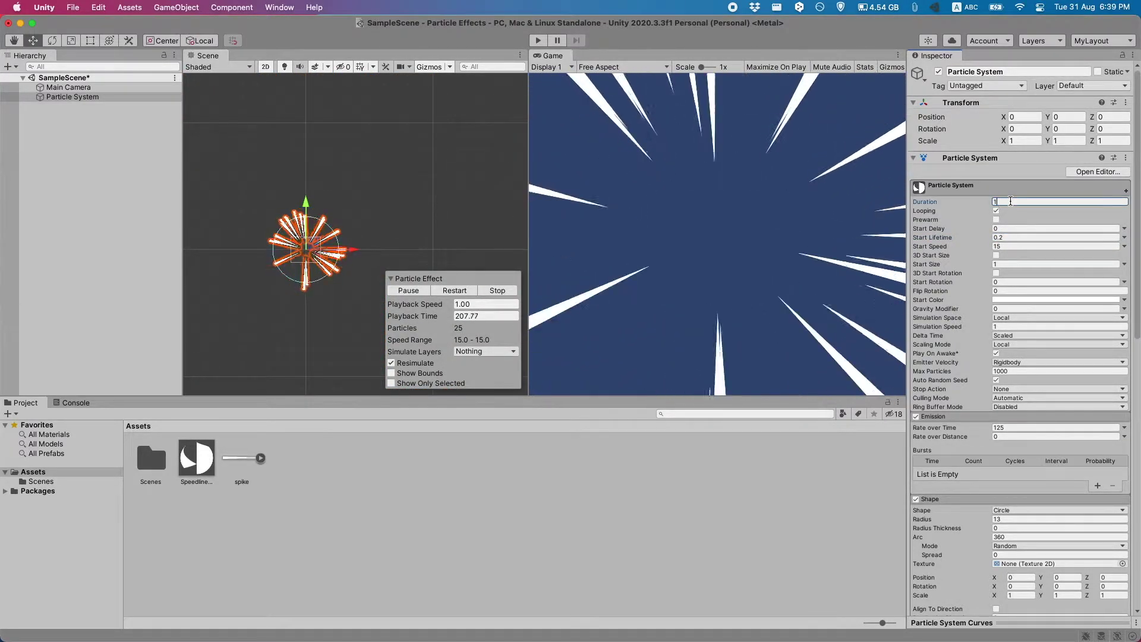
{"action": "left_click", "coordinate": [997, 211]}
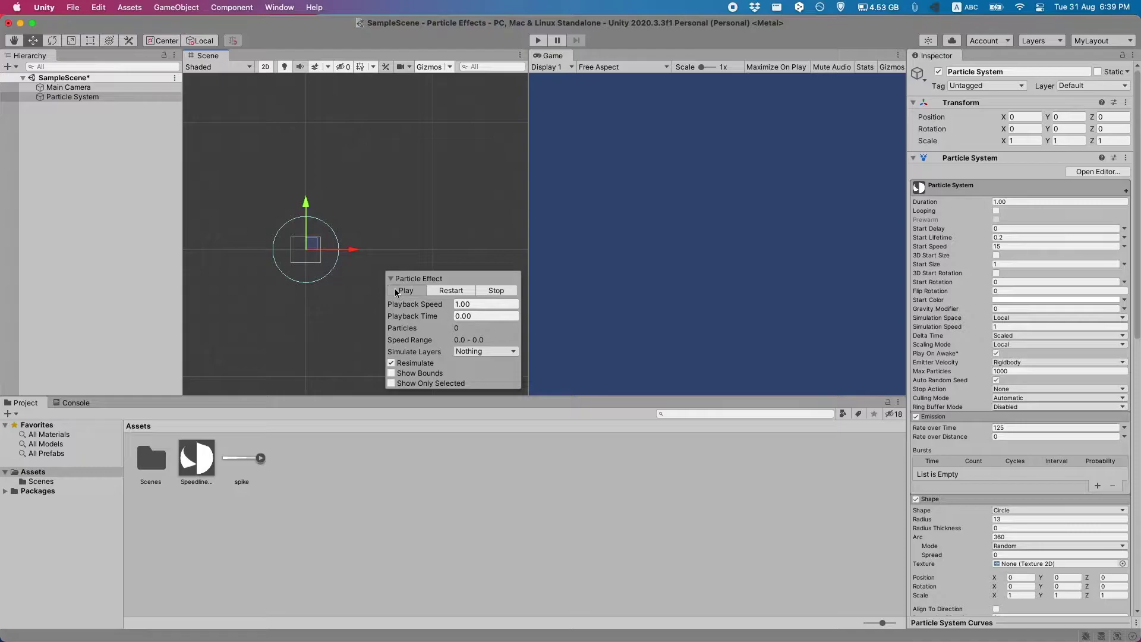
{"action": "left_click", "coordinate": [396, 290]}
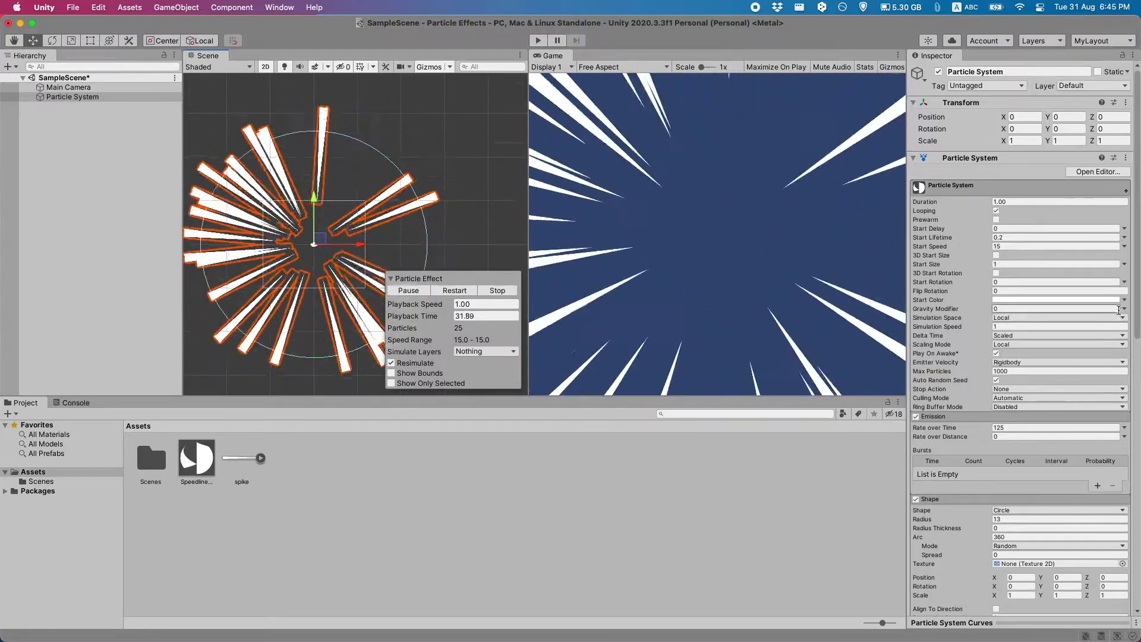
Make Start Color random between white and grey, and enable Color over Lifetime.
{"action": "left_click", "coordinate": [1123, 300]}
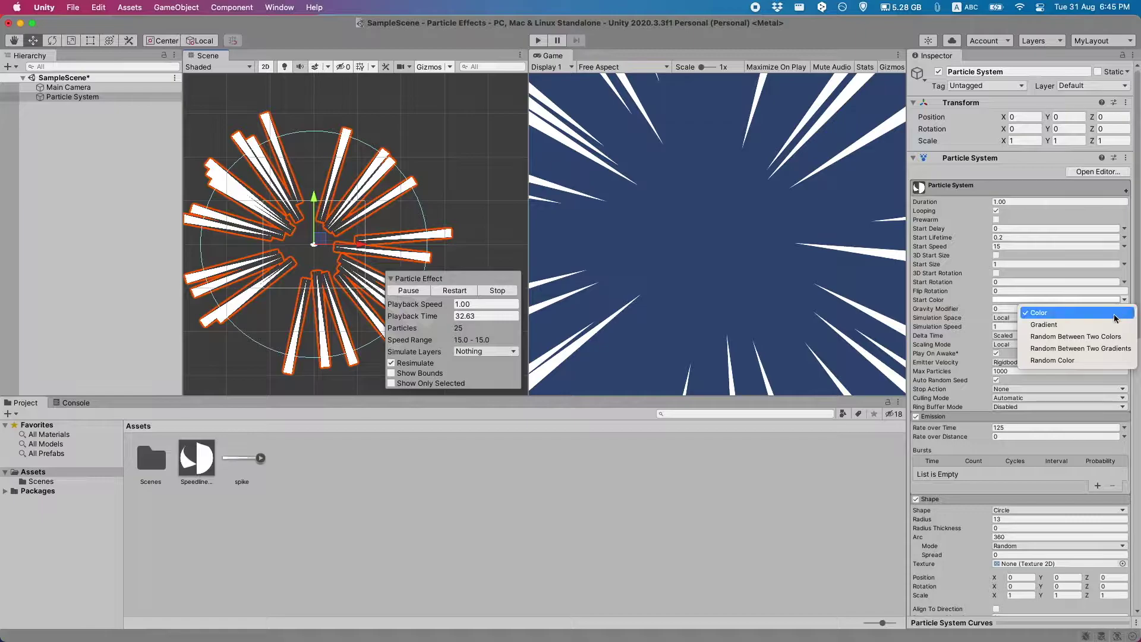
{"action": "left_click", "coordinate": [1117, 337]}
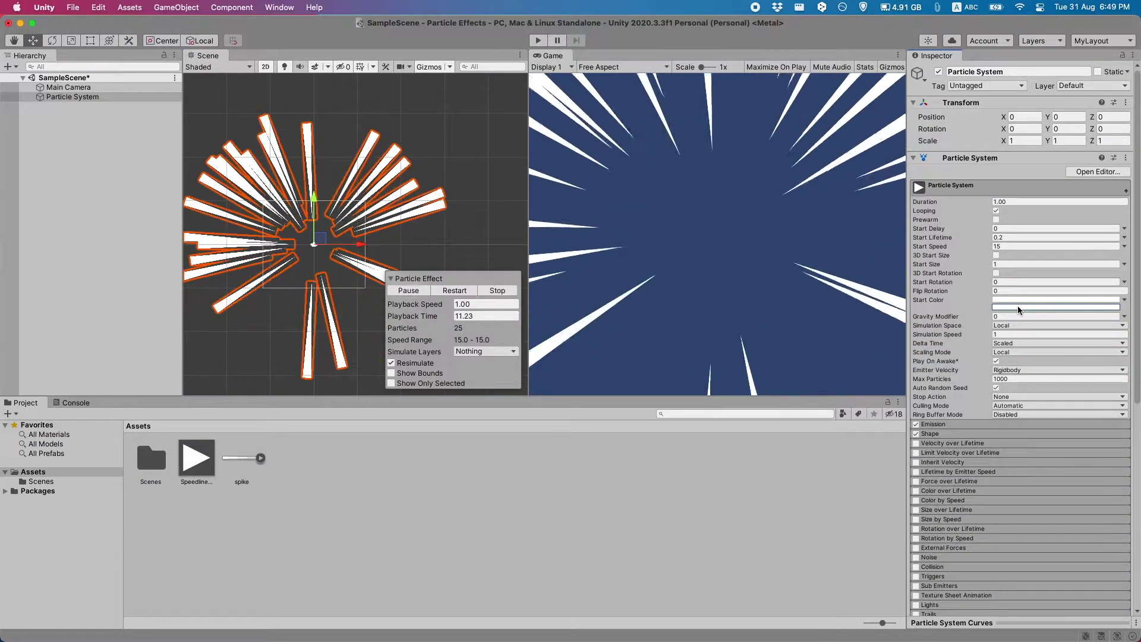
{"action": "left_click", "coordinate": [1017, 306]}
{"action": "left_click_drag", "start_coordinate": [1043, 384], "coordinate": [1039, 399]}
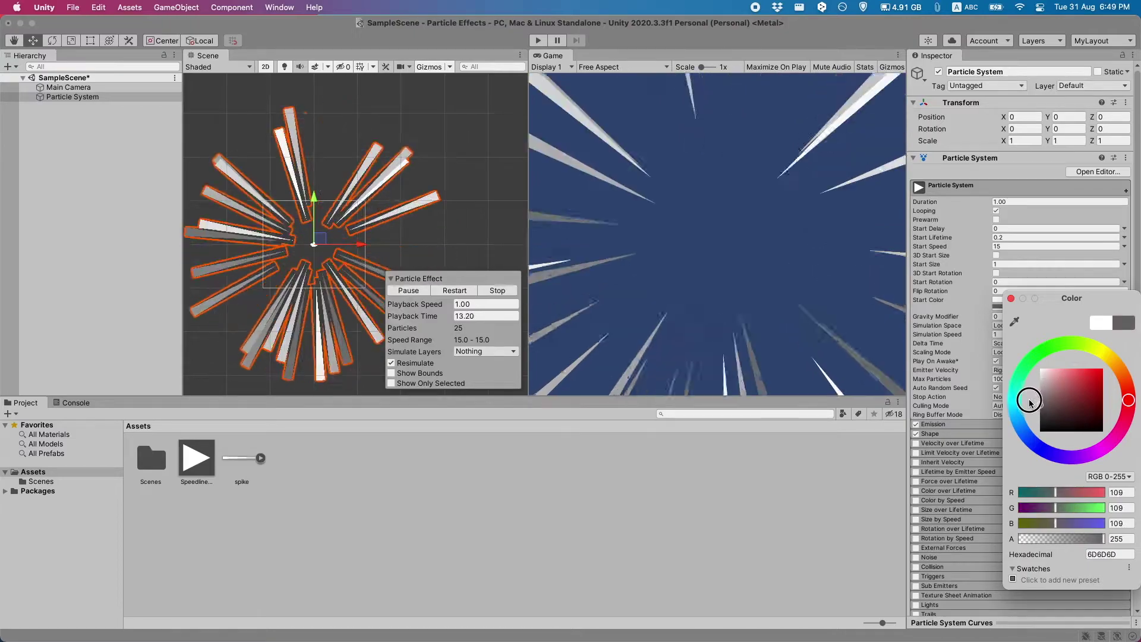
{"action": "left_click", "coordinate": [918, 385]}
{"action": "scroll", "coordinate": [918, 385], "scroll_direction": "down", "scroll_amount": 5}
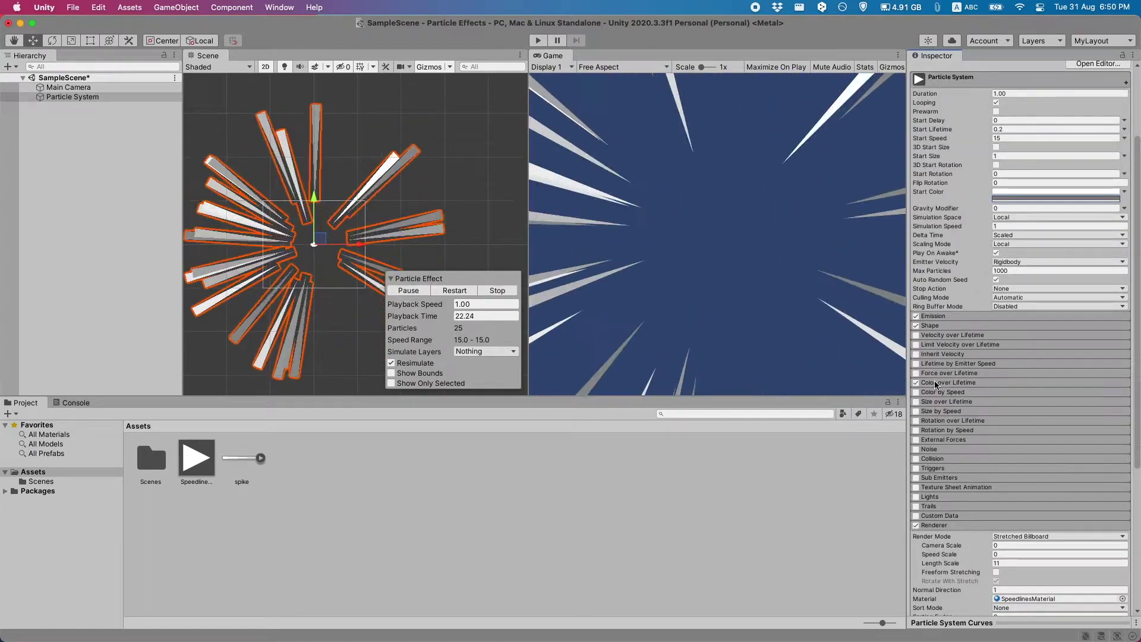
{"action": "left_click", "coordinate": [916, 383]}
Set the Color over Lifetime gradient's start colour key to blue 004DFF.
{"action": "left_click", "coordinate": [1004, 393]}
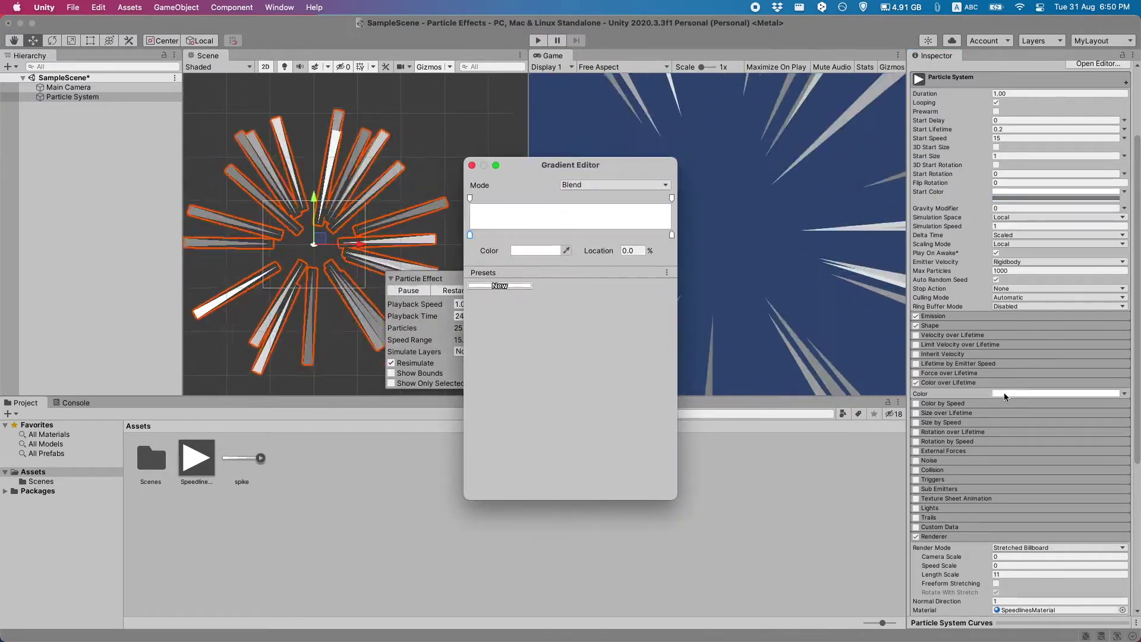
{"action": "left_click", "coordinate": [513, 250]}
{"action": "left_click", "coordinate": [540, 382]}
{"action": "left_click_drag", "start_coordinate": [609, 317], "coordinate": [631, 247]}
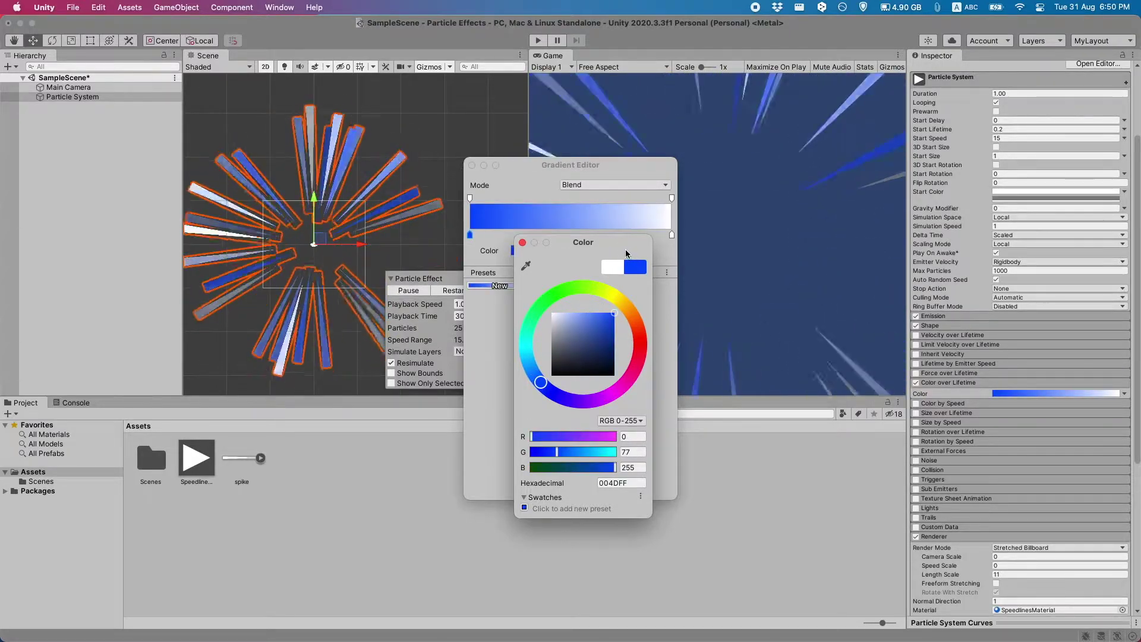
{"action": "left_click", "coordinate": [522, 243]}
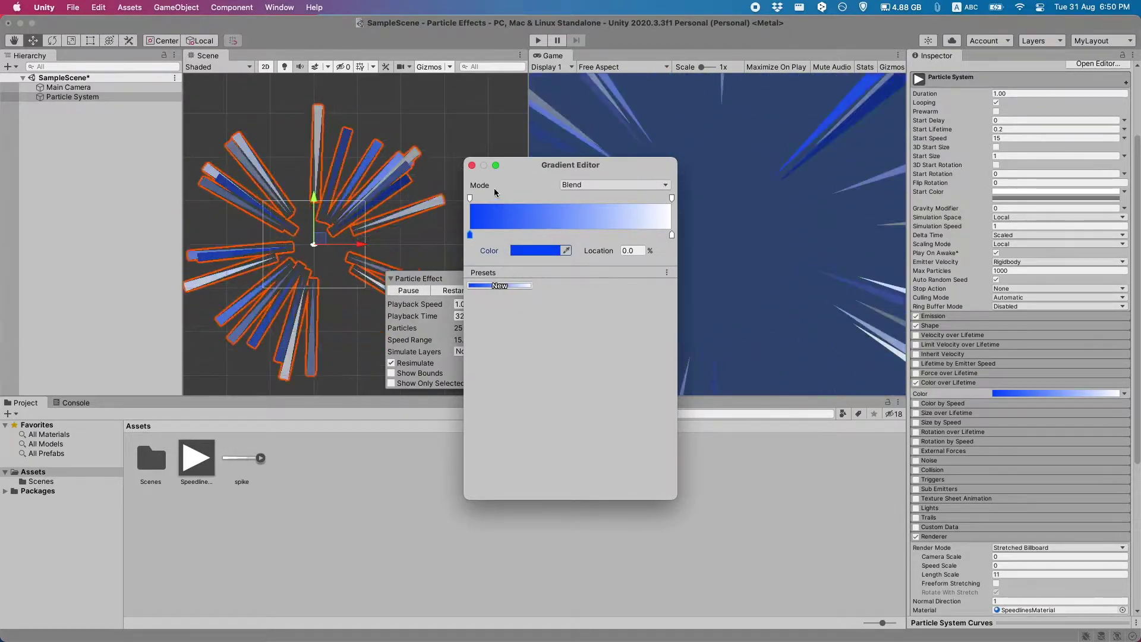
{"action": "left_click", "coordinate": [472, 165]}
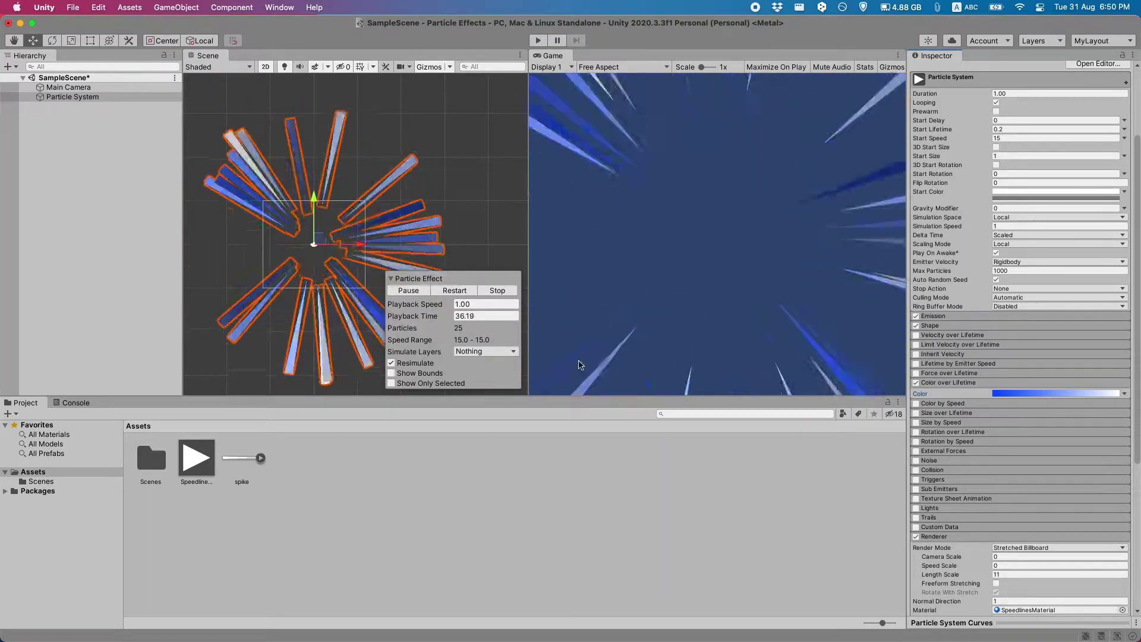
Keep the gradient's end alpha fully opaque at 255 and save the scene.
{"action": "left_click", "coordinate": [1054, 394]}
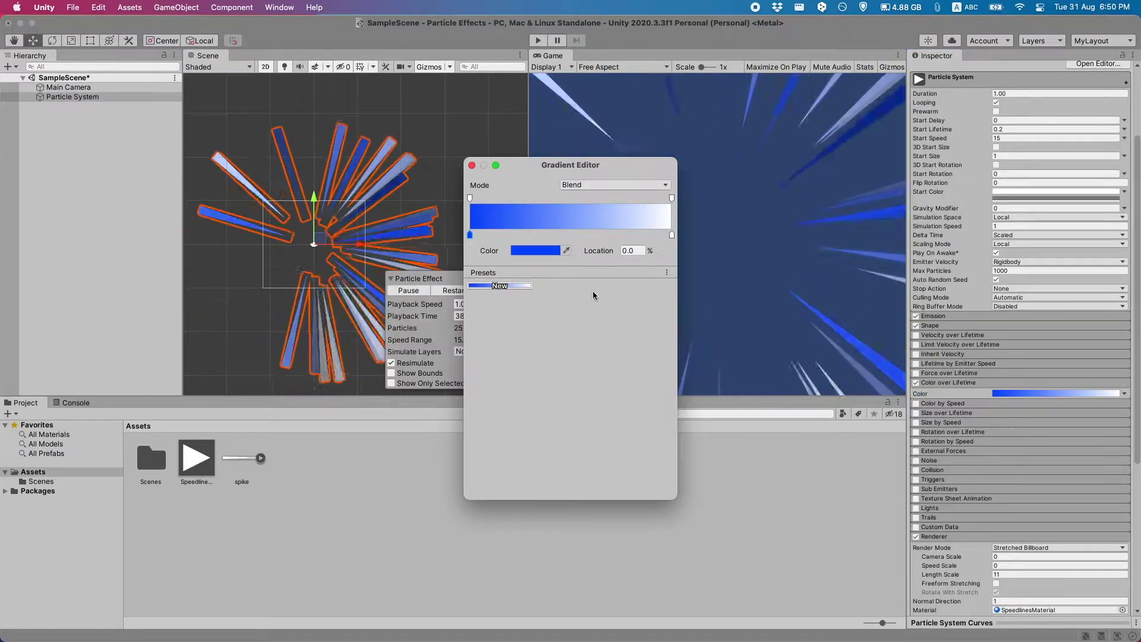
{"action": "left_click", "coordinate": [672, 197]}
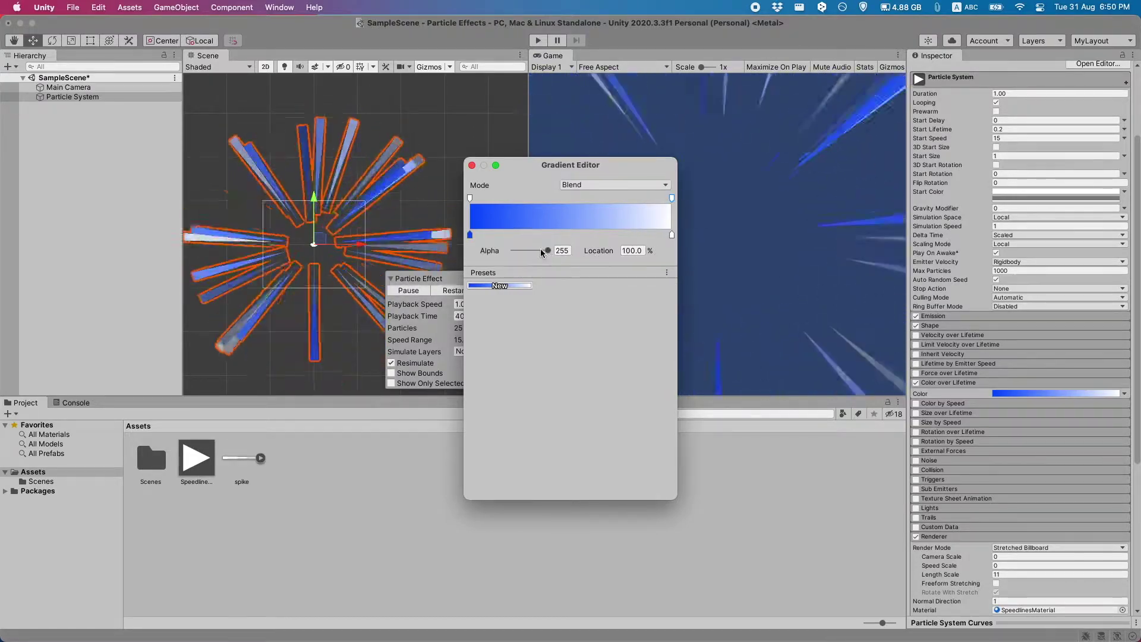
{"action": "left_click_drag", "start_coordinate": [545, 250], "coordinate": [414, 253]}
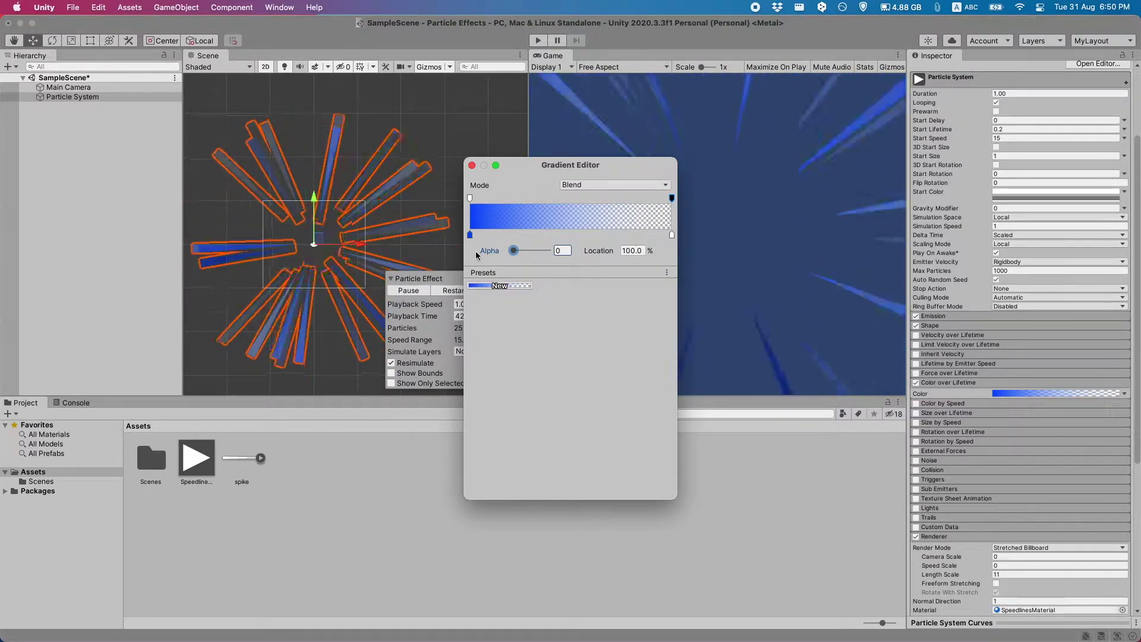
{"action": "left_click_drag", "start_coordinate": [525, 251], "coordinate": [680, 243]}
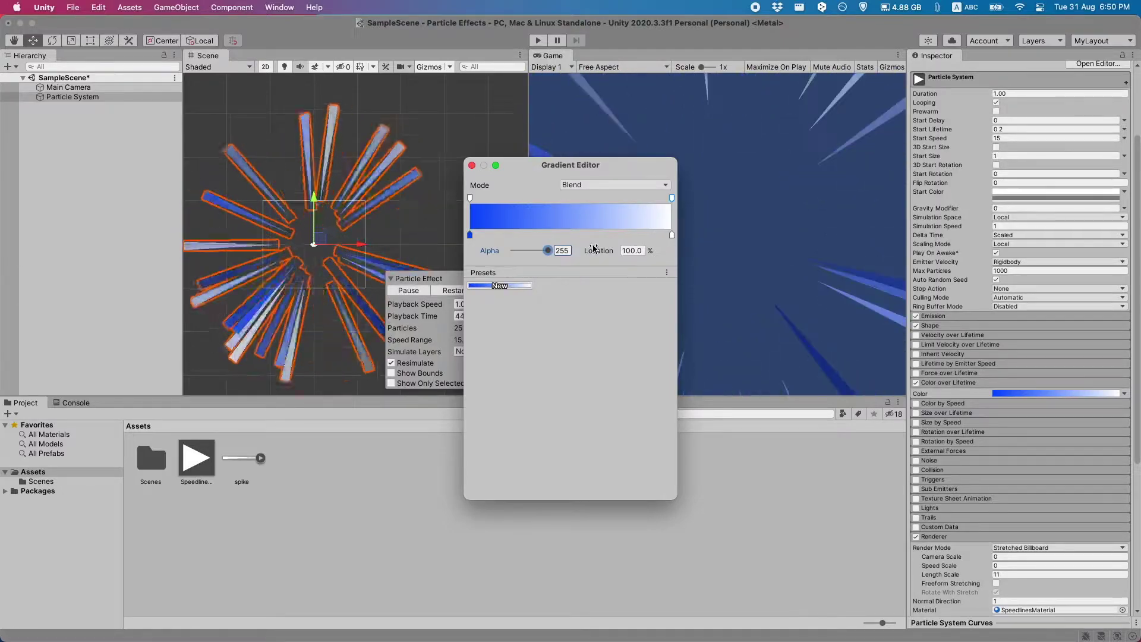
{"action": "left_click", "coordinate": [738, 426]}
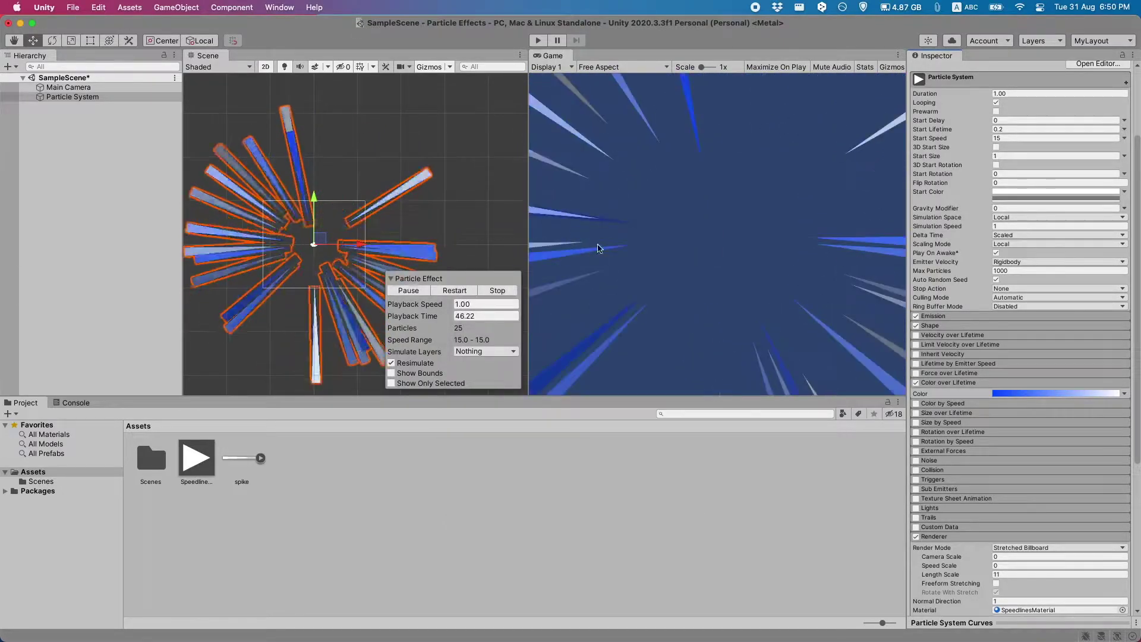
{"action": "key", "text": "super+s"}
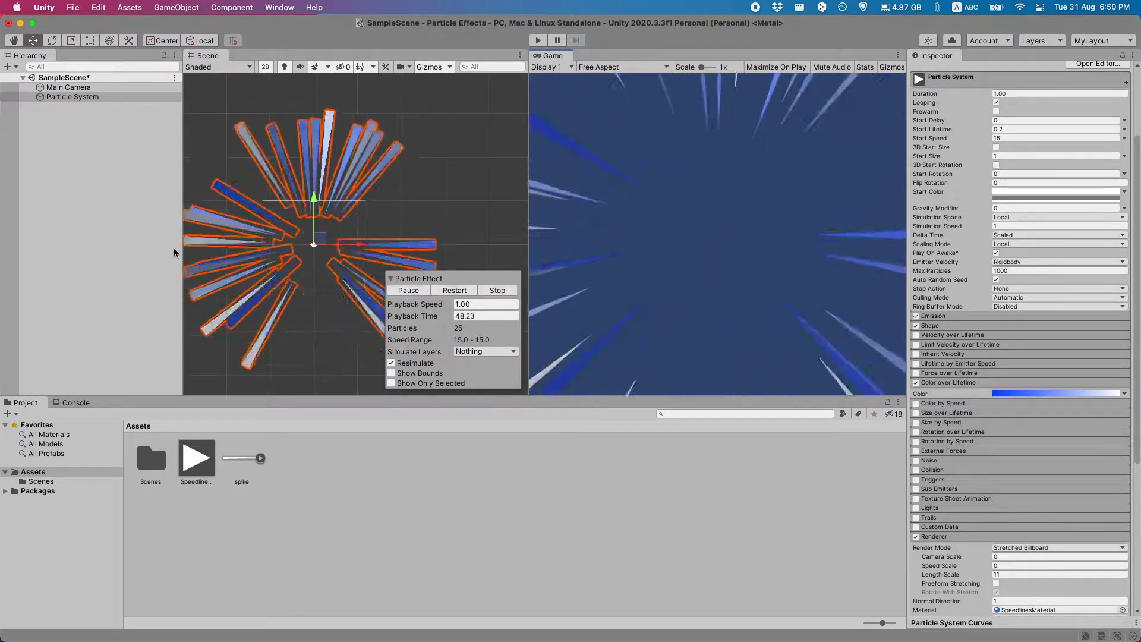
{"action": "left_click", "coordinate": [87, 97]}
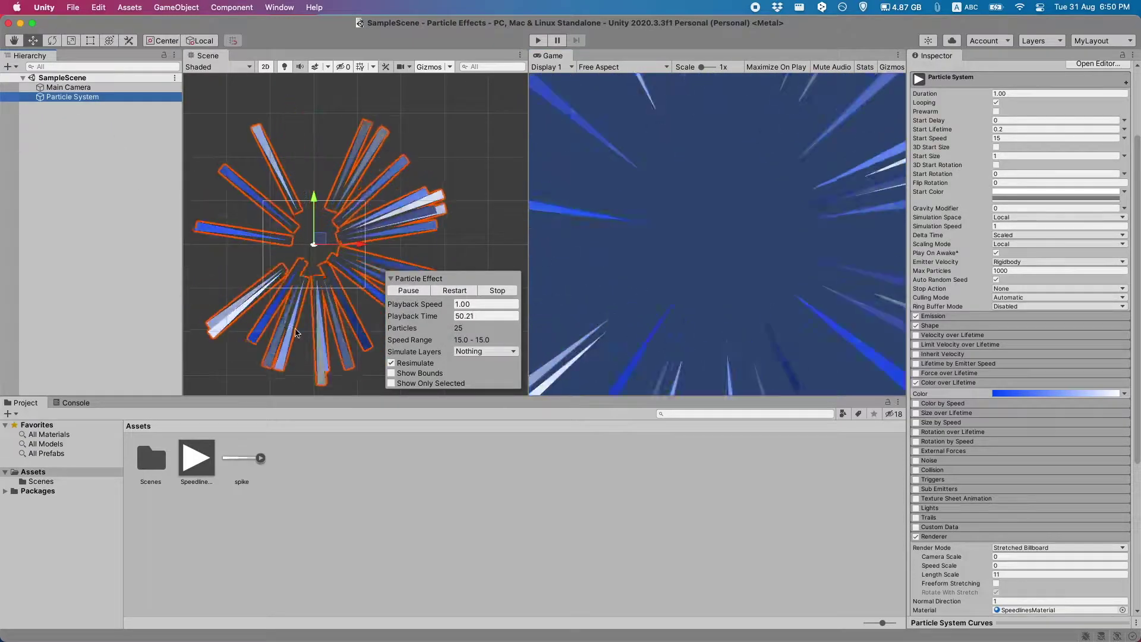
{"action": "left_click", "coordinate": [995, 103]}
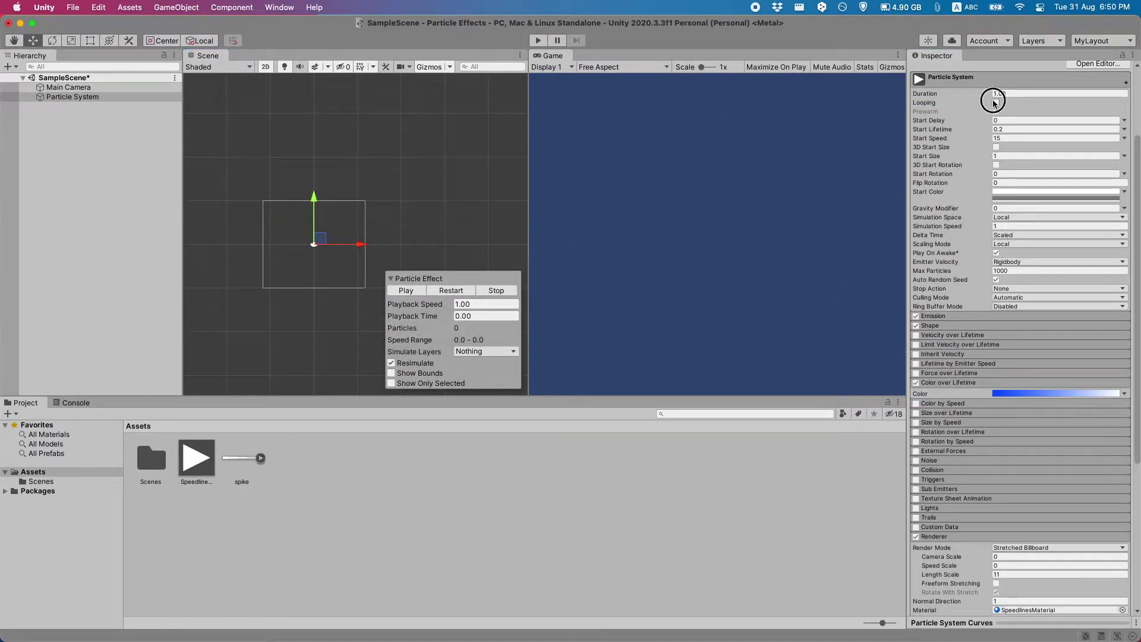
{"action": "left_click", "coordinate": [402, 293]}
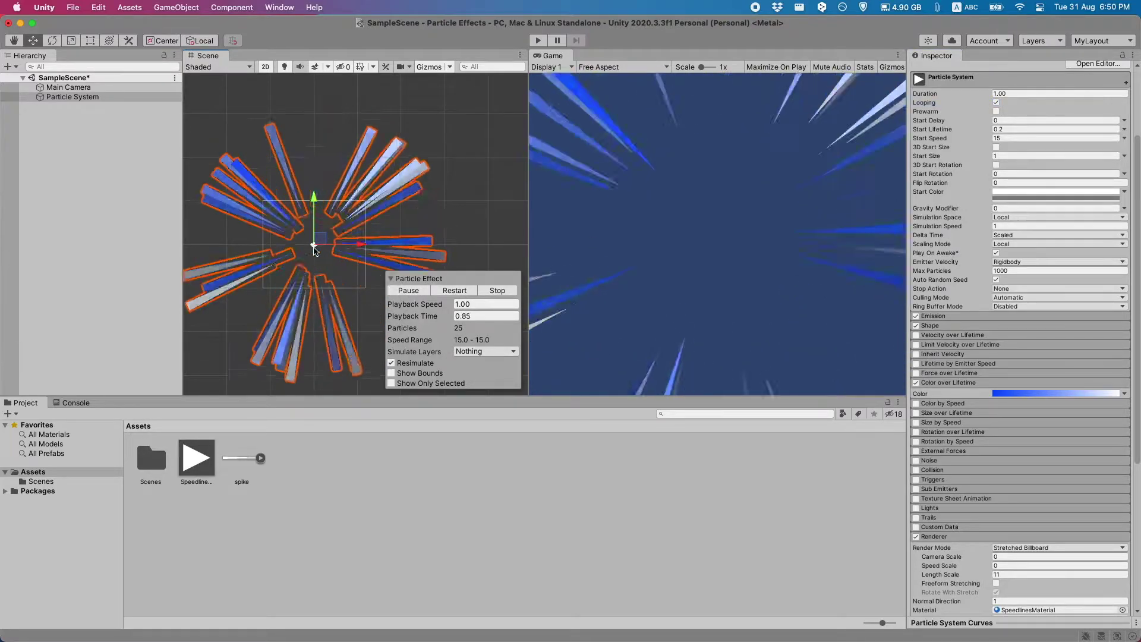
{"action": "left_click_drag", "start_coordinate": [299, 222], "coordinate": [341, 230]}
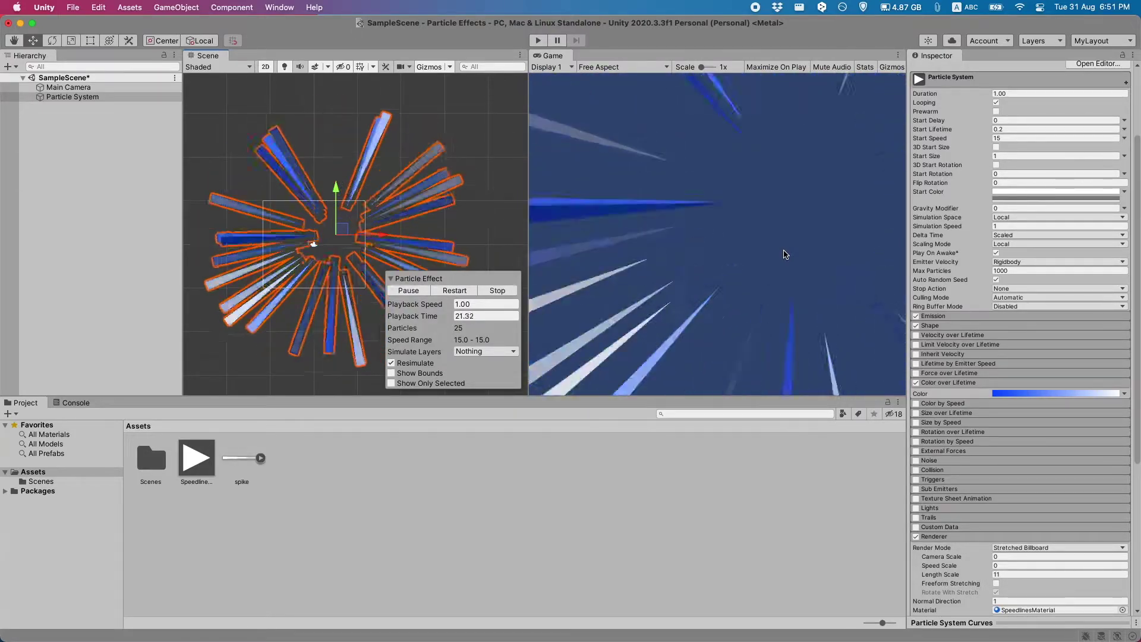
{"action": "scroll", "coordinate": [1030, 117], "scroll_direction": "up", "scroll_amount": 3}
{"action": "left_click", "coordinate": [1029, 117]}
{"action": "type", "text": "0"}
{"action": "key", "text": "Tab"}
{"action": "type", "text": "0"}
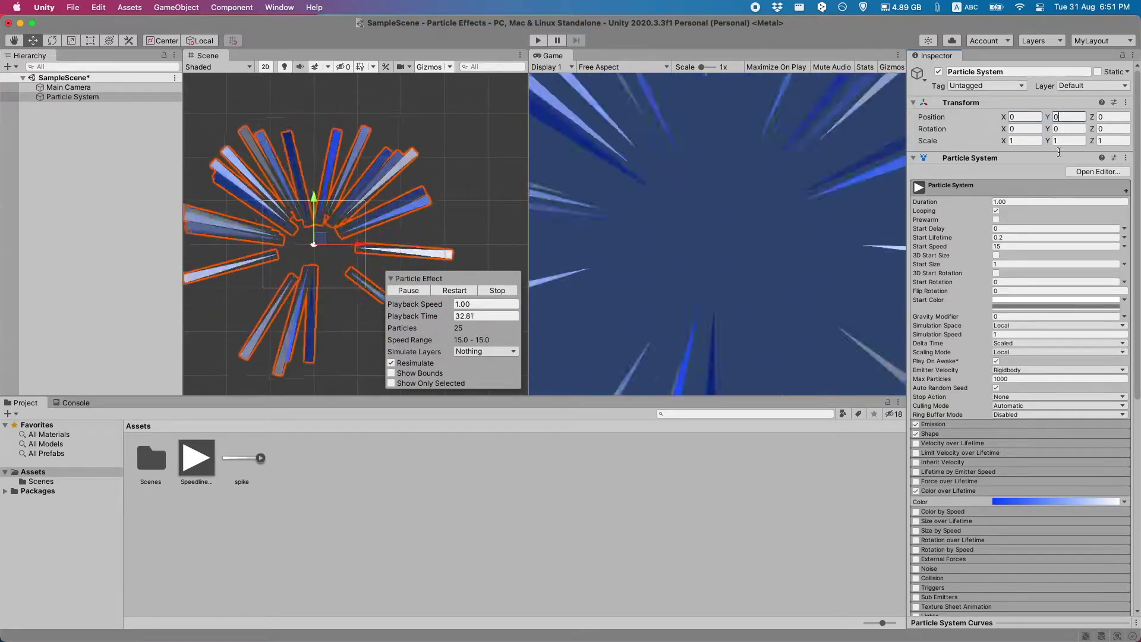